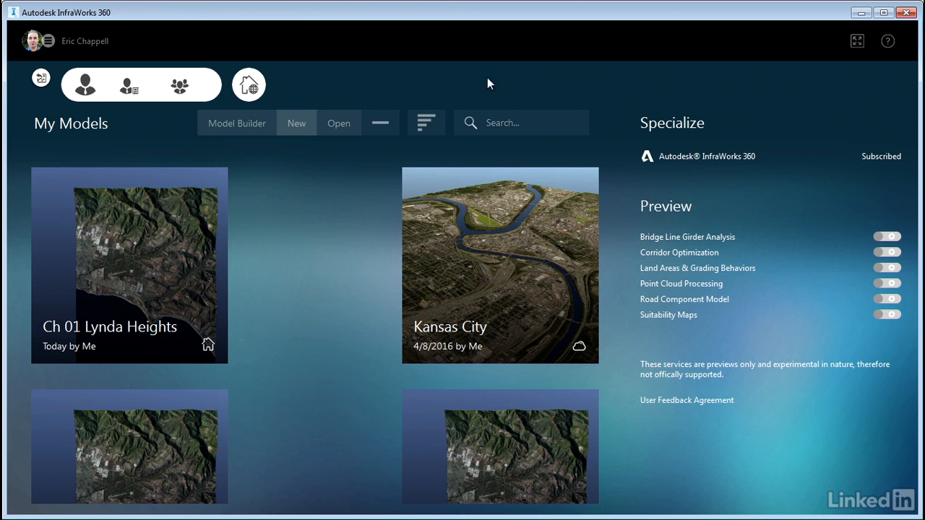
- Open Model Builder, find Carpinteria, CA (United States), and centre the map on the coast and hills southeast of the town
{"action": "left_click", "coordinate": [230, 127]}
{"action": "left_click_drag", "start_coordinate": [58, 519], "coordinate": [80, 494]}
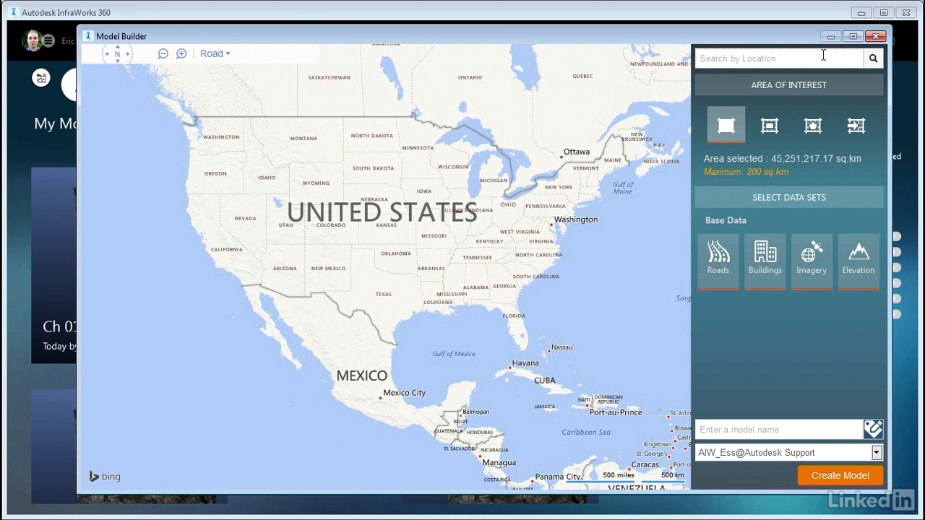
{"action": "type", "text": "Carpinteria,"}
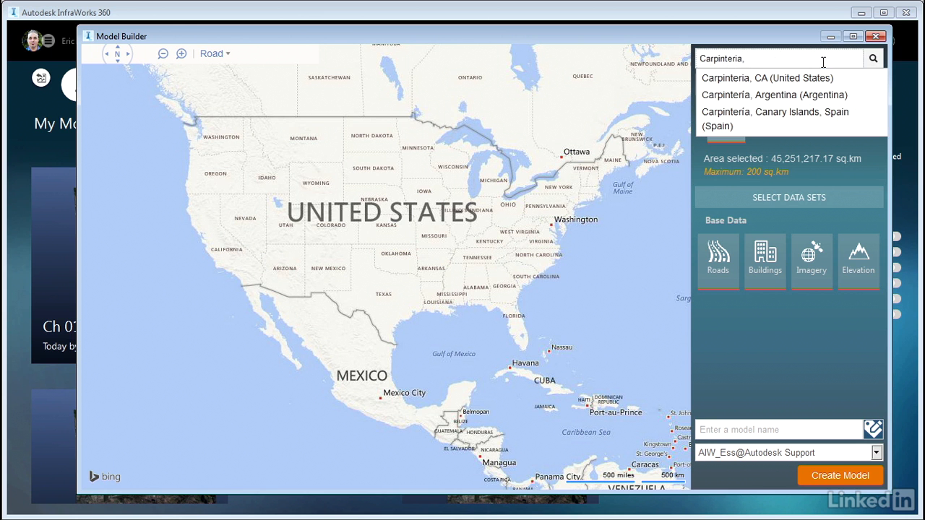
{"action": "left_click", "coordinate": [764, 79]}
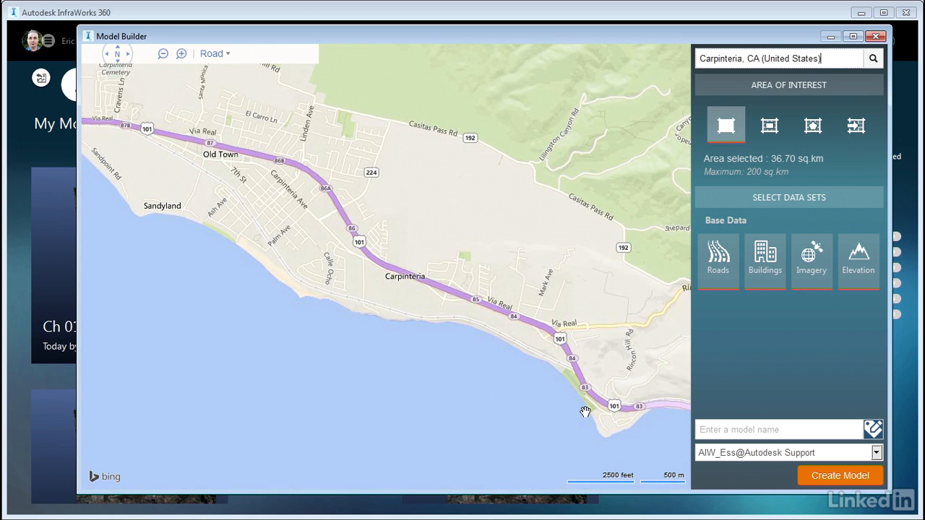
{"action": "left_click_drag", "start_coordinate": [586, 411], "coordinate": [294, 370]}
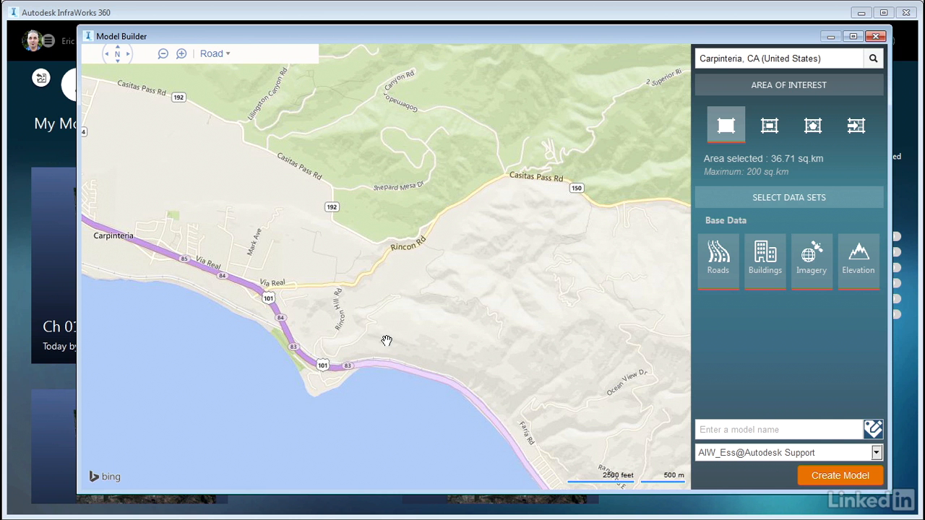
{"action": "mouse_move", "coordinate": [386, 337]}
{"action": "left_mouse_down"}
{"action": "mouse_move", "coordinate": [388, 309]}
{"action": "mouse_move", "coordinate": [389, 329]}
{"action": "left_mouse_up"}
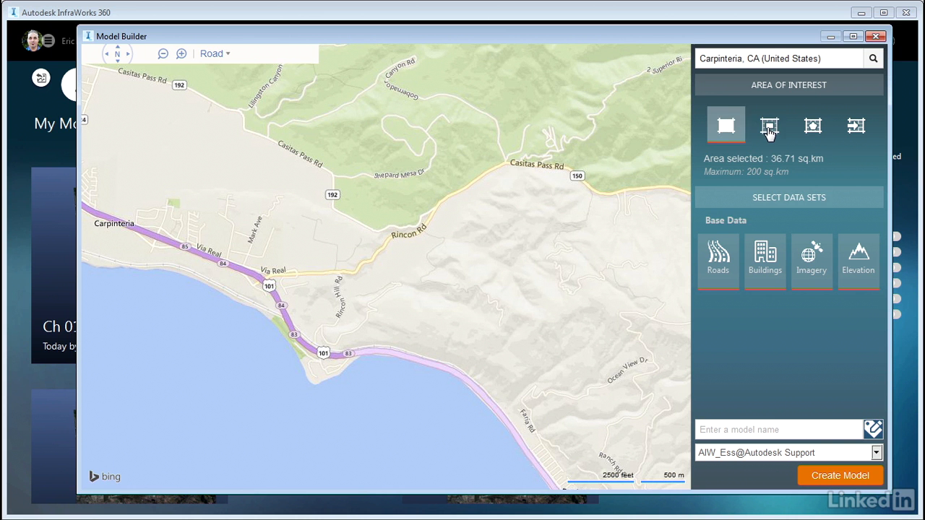
{"action": "left_click", "coordinate": [769, 130]}
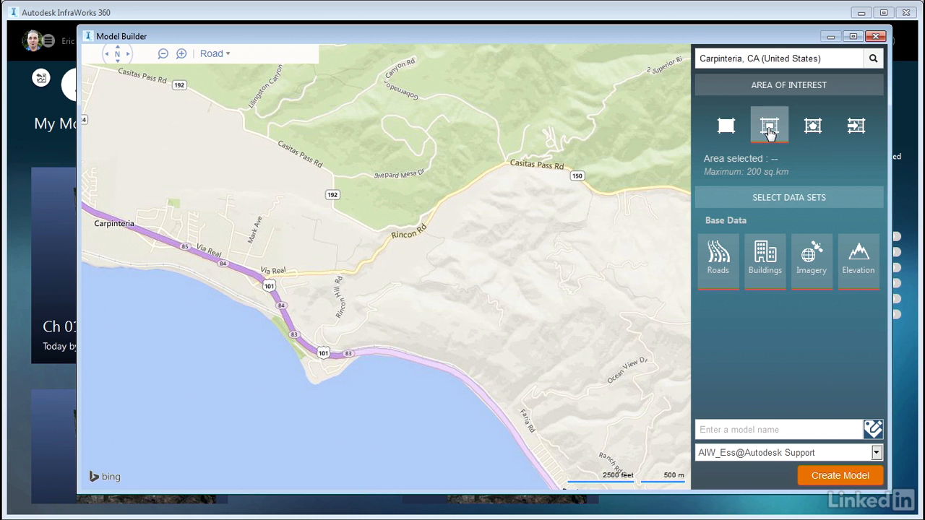
{"action": "left_click", "coordinate": [811, 132]}
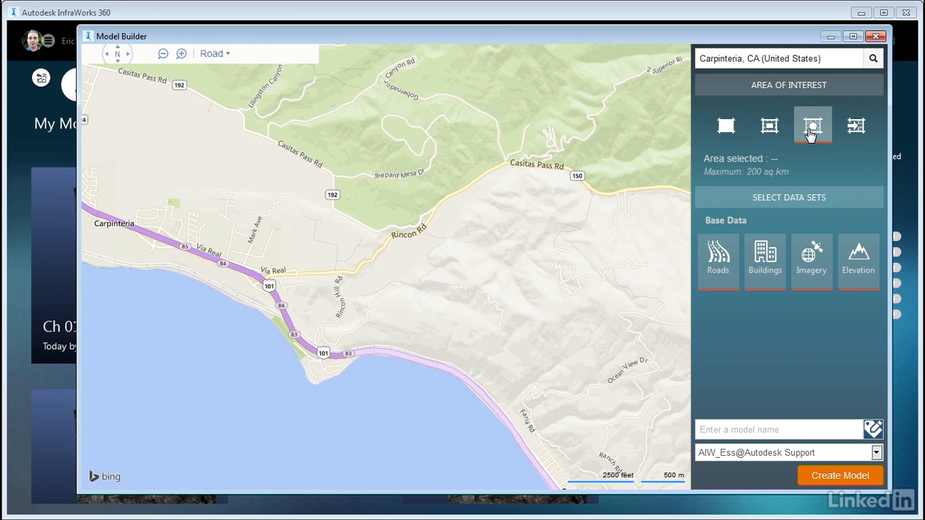
{"action": "left_click", "coordinate": [857, 128]}
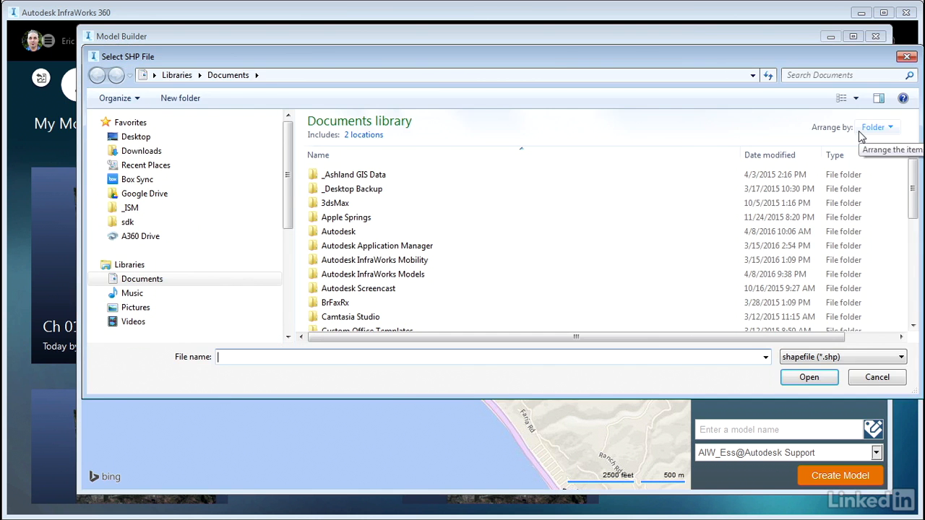
{"action": "left_click", "coordinate": [877, 377]}
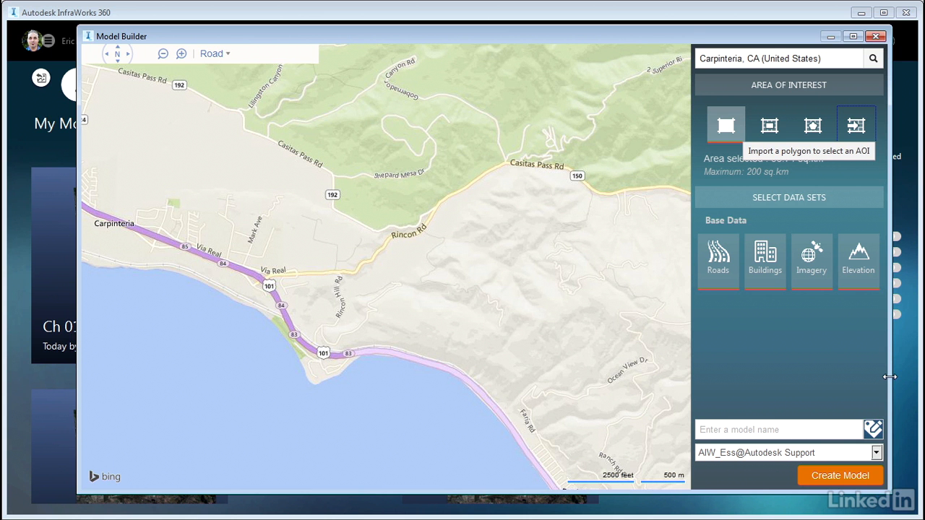
- Try the Automatic map style at a closer zoom around Rincon Hill Rd
{"action": "left_click", "coordinate": [225, 55]}
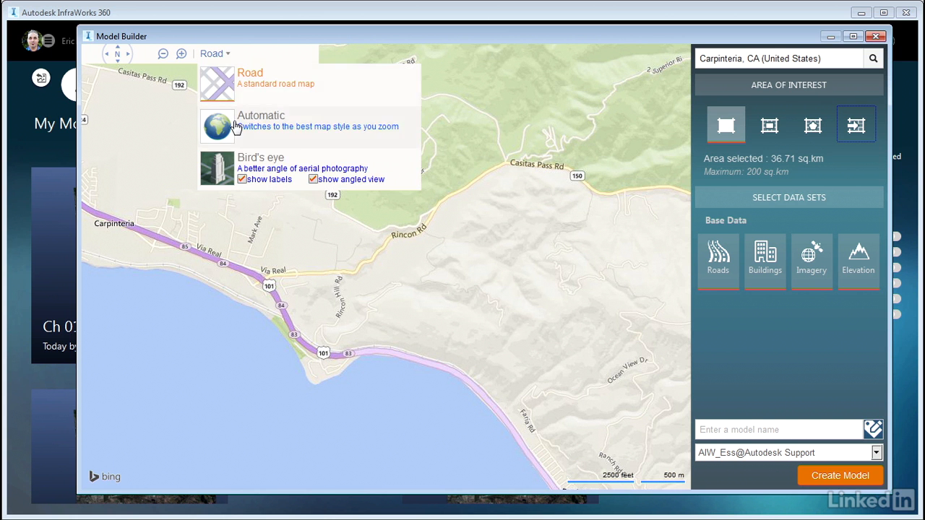
{"action": "left_click", "coordinate": [238, 125]}
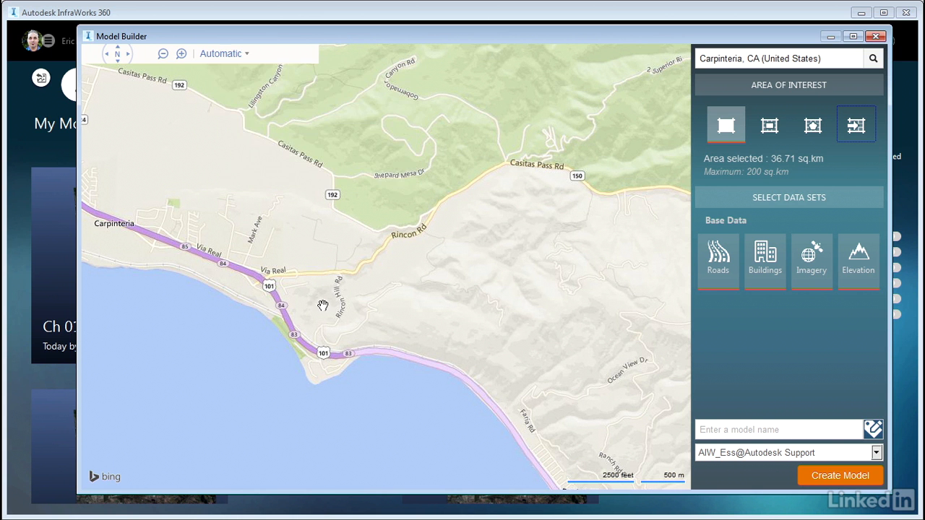
{"action": "double_click", "coordinate": [323, 306]}
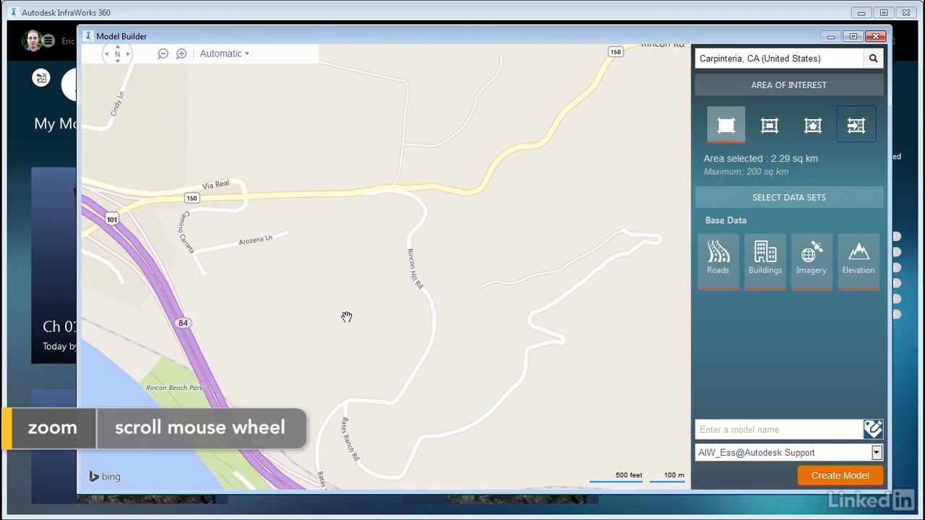
{"action": "scroll", "coordinate": [347, 320], "scroll_direction": "down", "scroll_amount": 4}
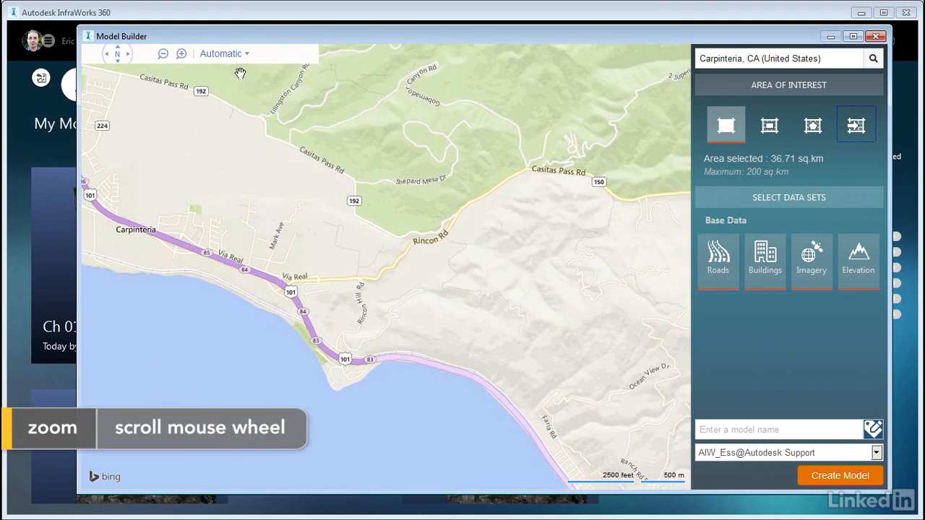
- Try the Bird's eye map style and view the coast at Rincon Beach Park up close
{"action": "left_click", "coordinate": [249, 56]}
{"action": "left_click", "coordinate": [248, 57]}
{"action": "left_click", "coordinate": [265, 153]}
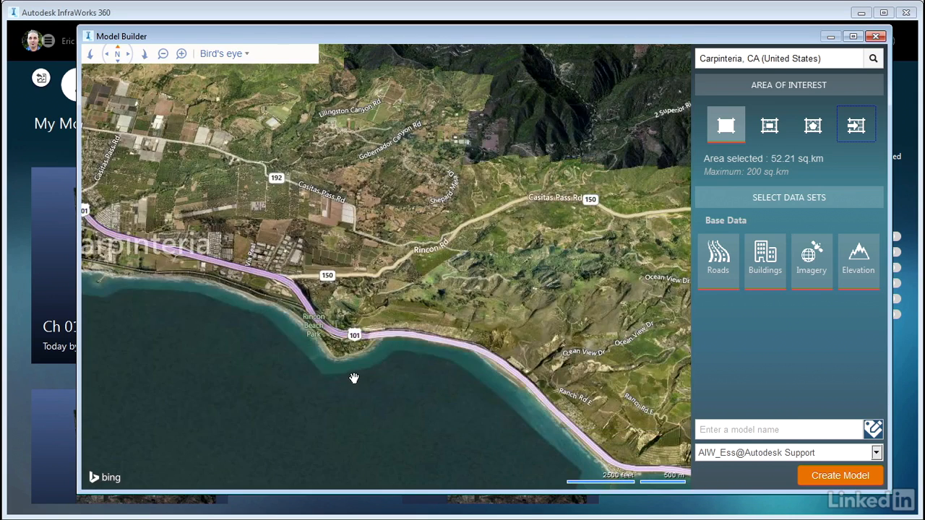
{"action": "scroll", "coordinate": [318, 365], "scroll_direction": "up", "scroll_amount": 5}
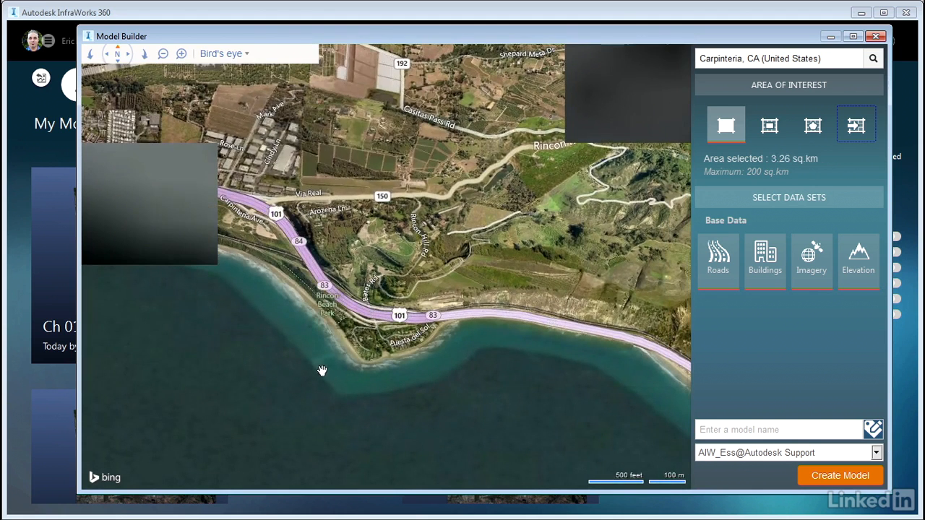
- Set the map style to Road and frame the coast southeast of Carpinteria as an area of about 36.71 sq km
{"action": "left_click", "coordinate": [246, 54]}
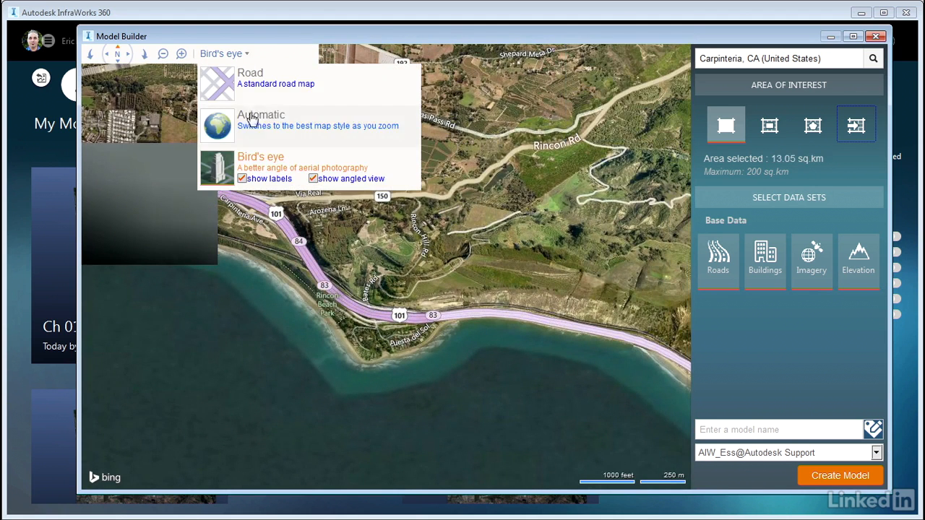
{"action": "left_click", "coordinate": [254, 80]}
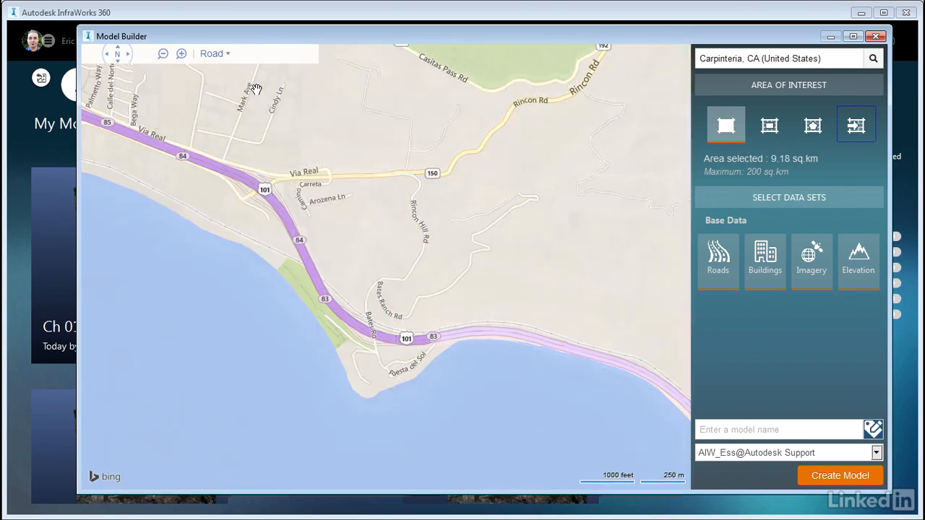
{"action": "scroll", "coordinate": [360, 289], "scroll_direction": "down", "scroll_amount": 3}
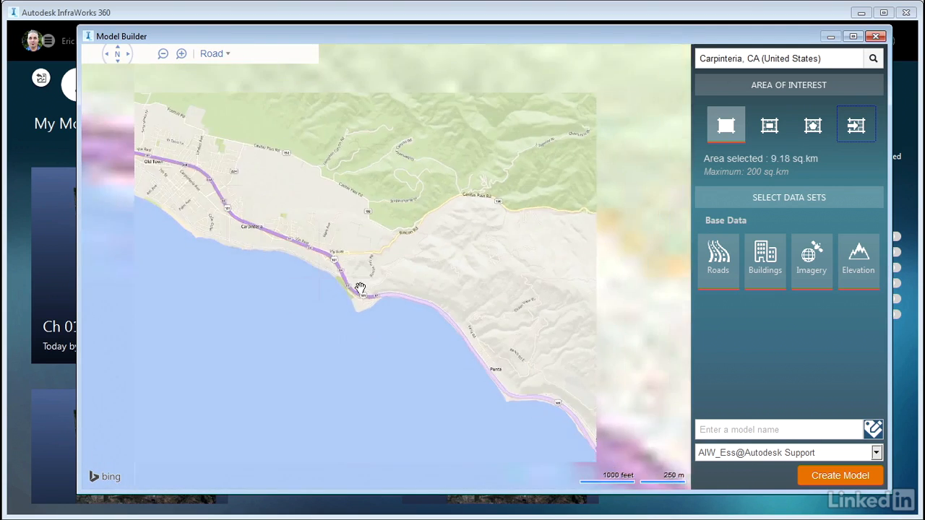
{"action": "scroll", "coordinate": [339, 313], "scroll_direction": "up", "scroll_amount": 2}
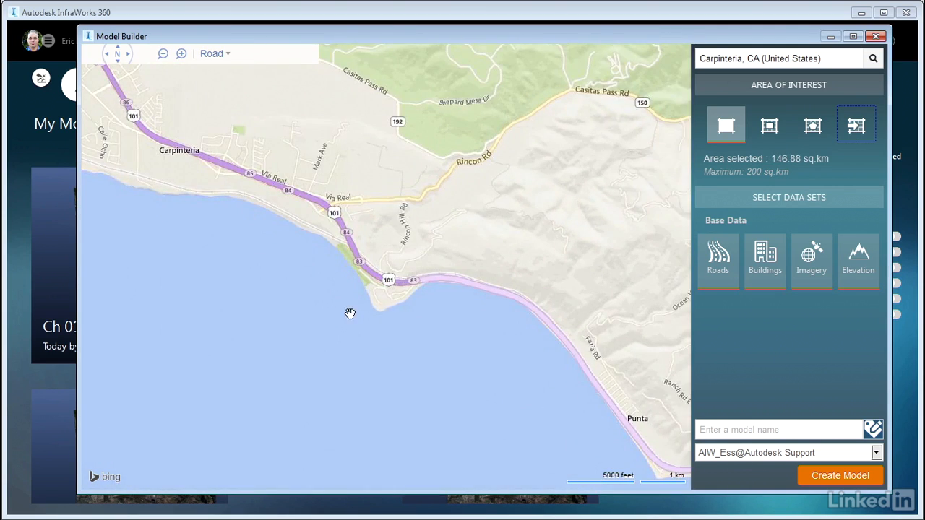
{"action": "left_click_drag", "start_coordinate": [414, 312], "coordinate": [399, 340]}
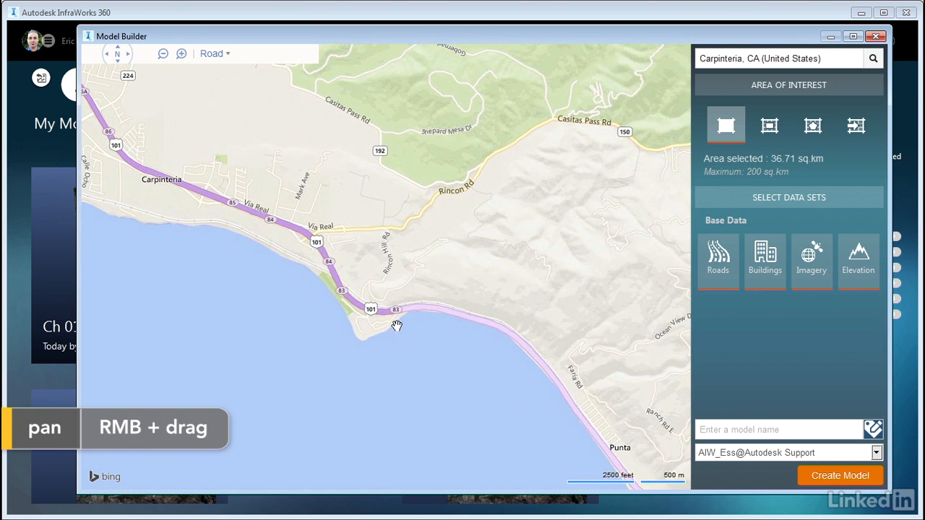
{"action": "right_click_drag", "start_coordinate": [393, 315], "coordinate": [323, 339]}
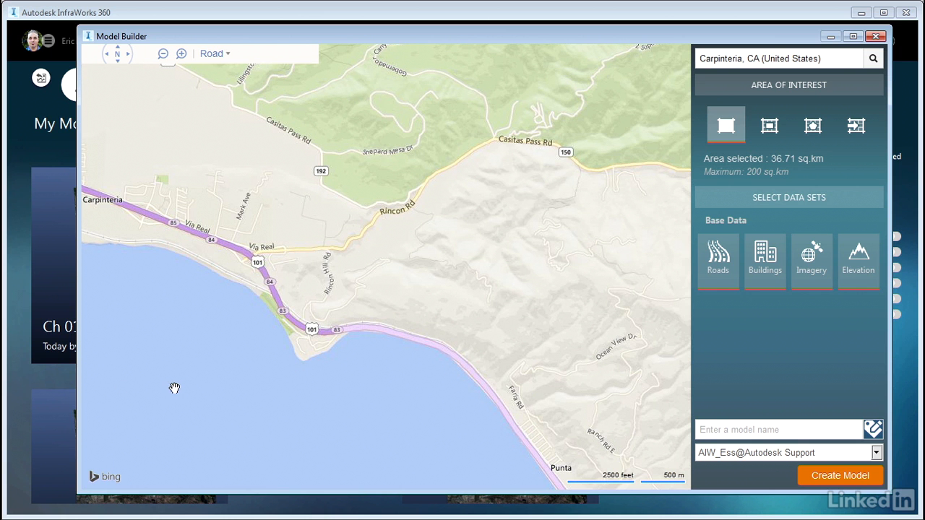
- Create the model with the name Lynda Heights in the Default Group and dismiss the confirmation
{"action": "mouse_move", "coordinate": [720, 266]}
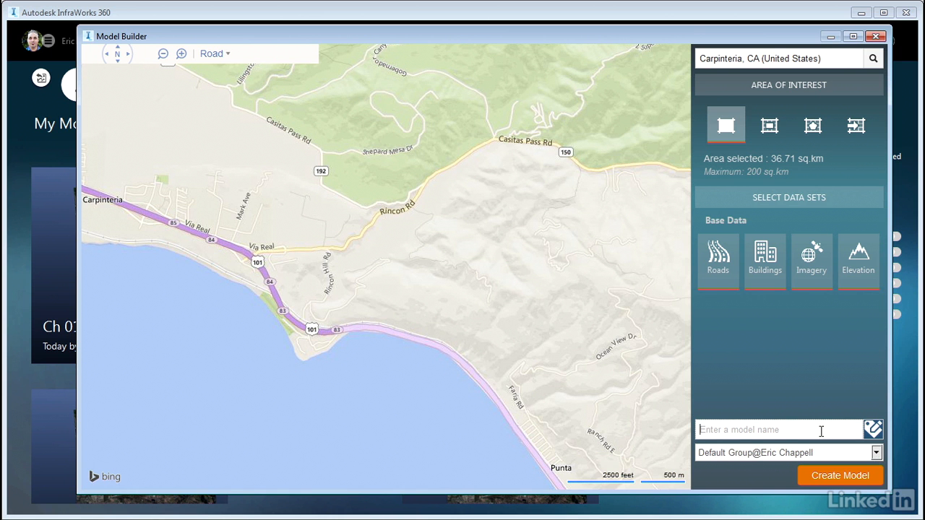
{"action": "type", "text": "Lynda Heights"}
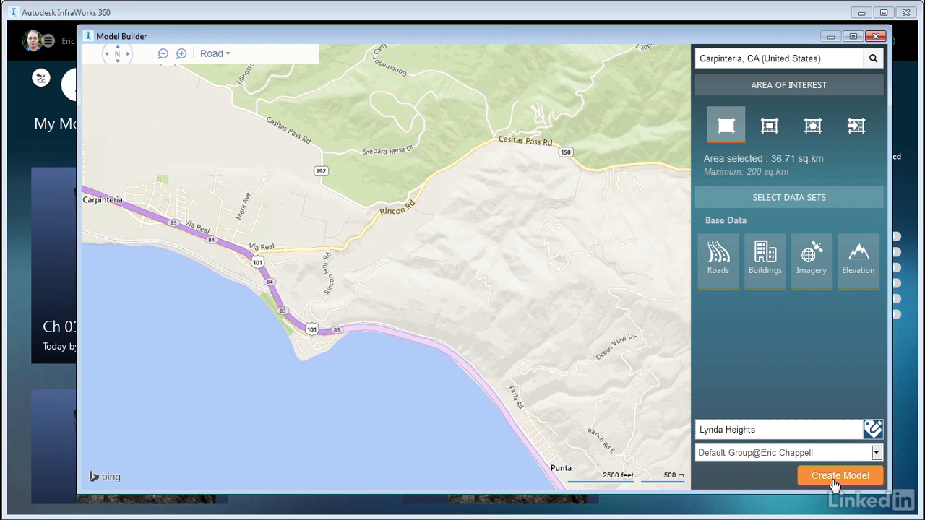
{"action": "left_click", "coordinate": [835, 481]}
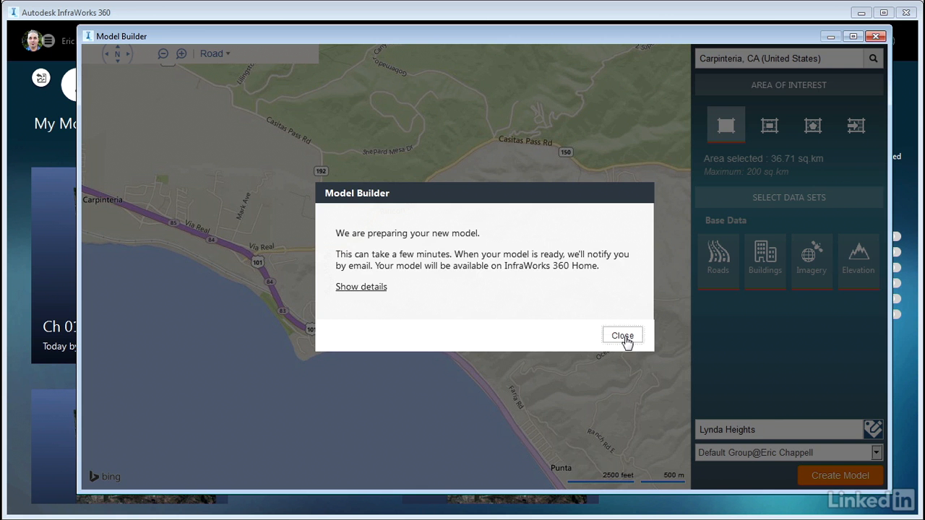
{"action": "left_click", "coordinate": [623, 337]}
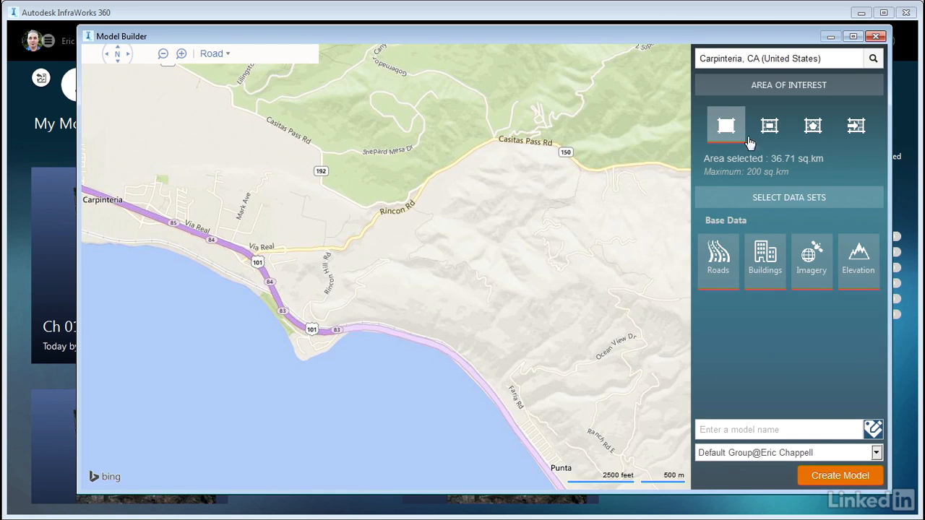
- Close Model Builder and open the new Lynda Heights model from My Models
{"action": "left_click", "coordinate": [876, 36]}
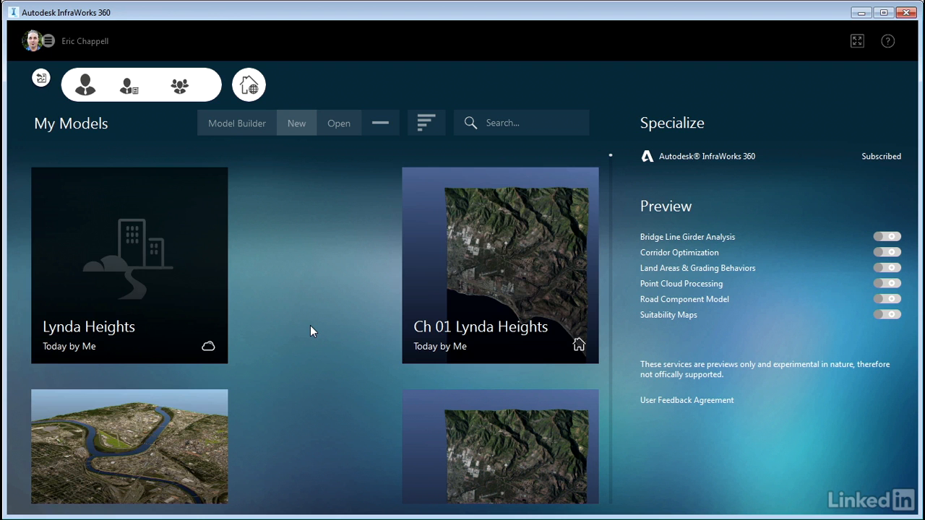
{"action": "mouse_move", "coordinate": [190, 289]}
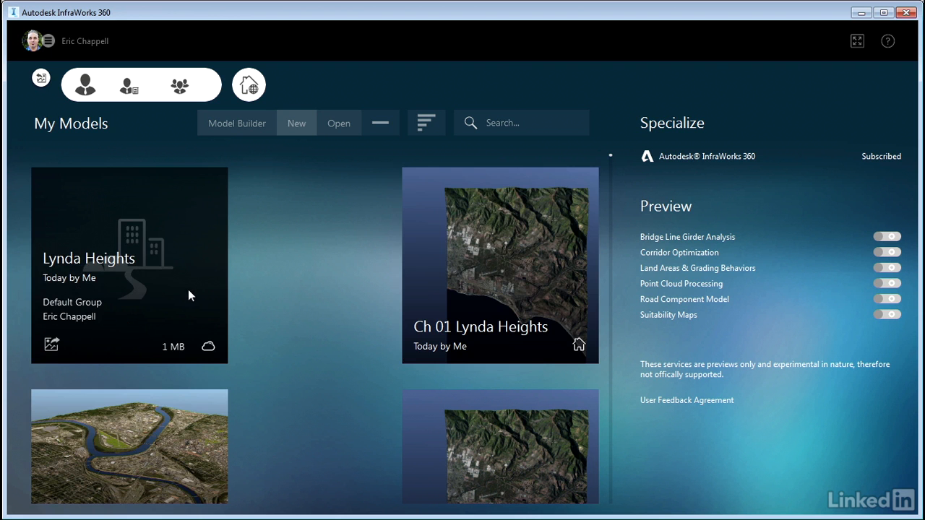
{"action": "left_click", "coordinate": [53, 348]}
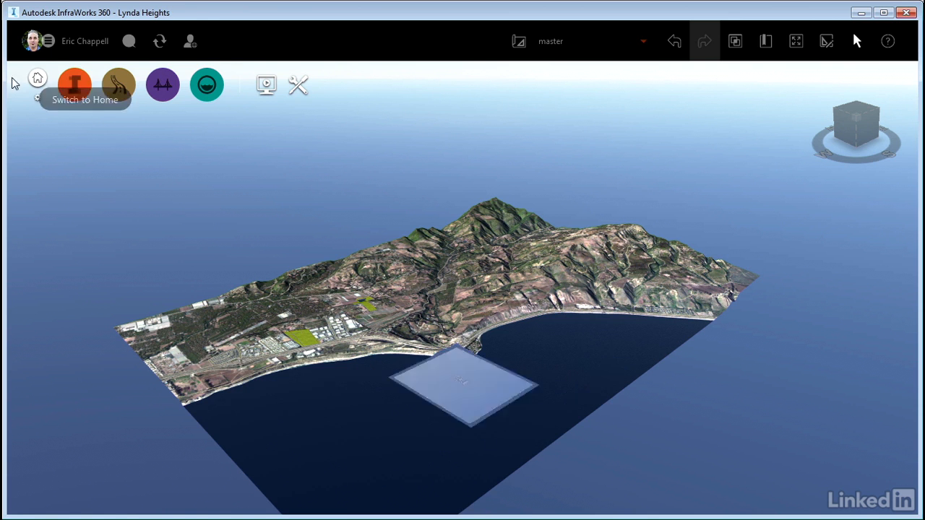
- Examine the Lynda Heights terrain, coastline and roads from several angles, both up close and from a distance
{"action": "left_click_drag", "start_coordinate": [506, 347], "coordinate": [616, 345]}
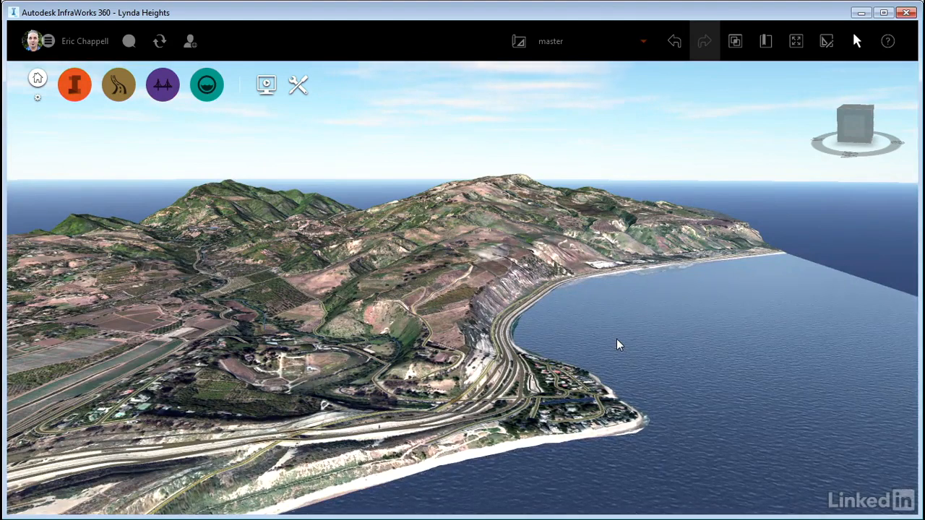
{"action": "left_click_drag", "start_coordinate": [616, 345], "coordinate": [386, 399]}
{"action": "scroll", "coordinate": [301, 315], "scroll_direction": "up", "scroll_amount": 6}
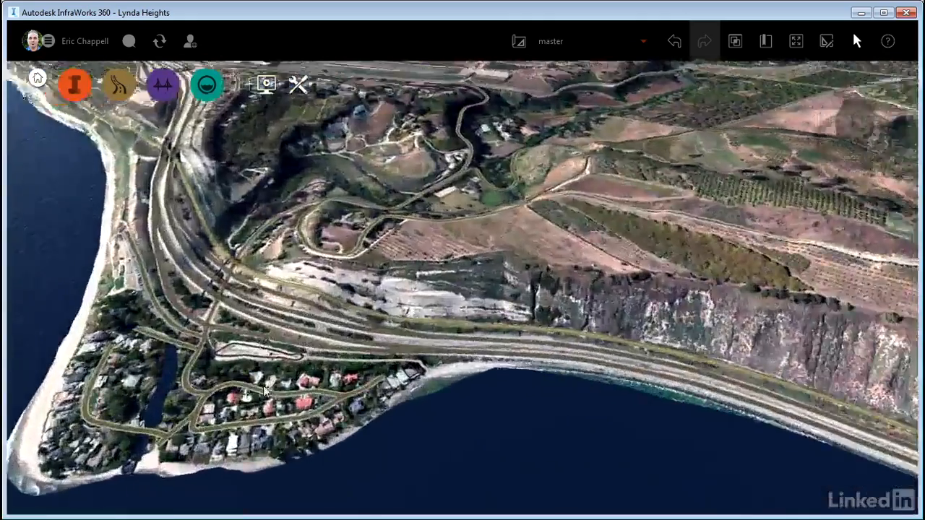
{"action": "left_click_drag", "start_coordinate": [265, 391], "coordinate": [442, 334]}
{"action": "scroll", "coordinate": [404, 352], "scroll_direction": "down", "scroll_amount": 6}
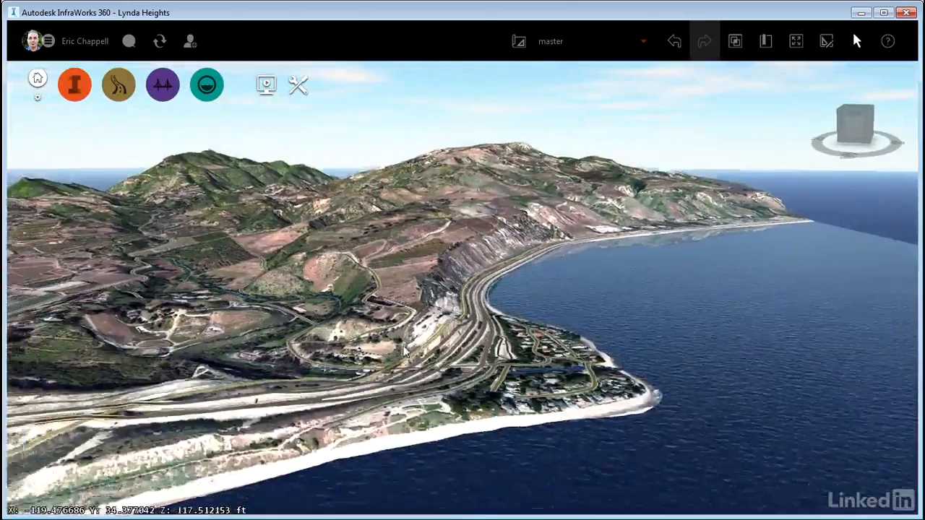
{"action": "scroll", "coordinate": [404, 351], "scroll_direction": "down", "scroll_amount": 2}
{"action": "middle_click_drag", "start_coordinate": [549, 349], "coordinate": [295, 374]}
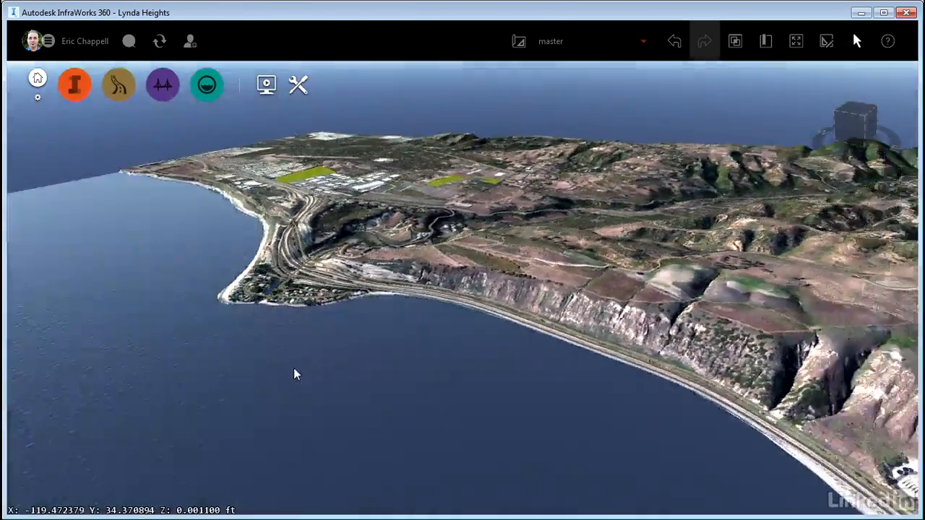
{"action": "scroll", "coordinate": [295, 369], "scroll_direction": "down", "scroll_amount": 3}
{"action": "left_click_drag", "start_coordinate": [294, 368], "coordinate": [376, 371]}
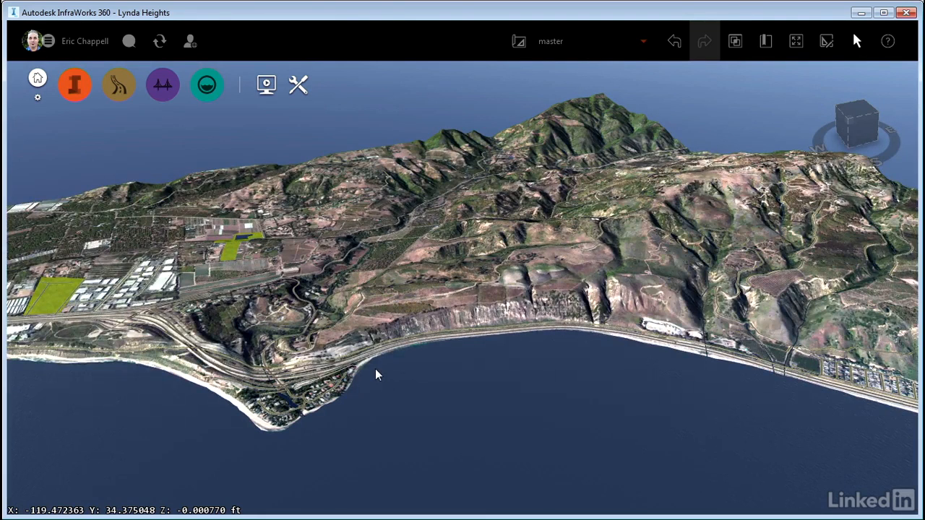
{"action": "left_click_drag", "start_coordinate": [375, 369], "coordinate": [392, 427]}
{"action": "scroll", "coordinate": [464, 325], "scroll_direction": "up", "scroll_amount": 1}
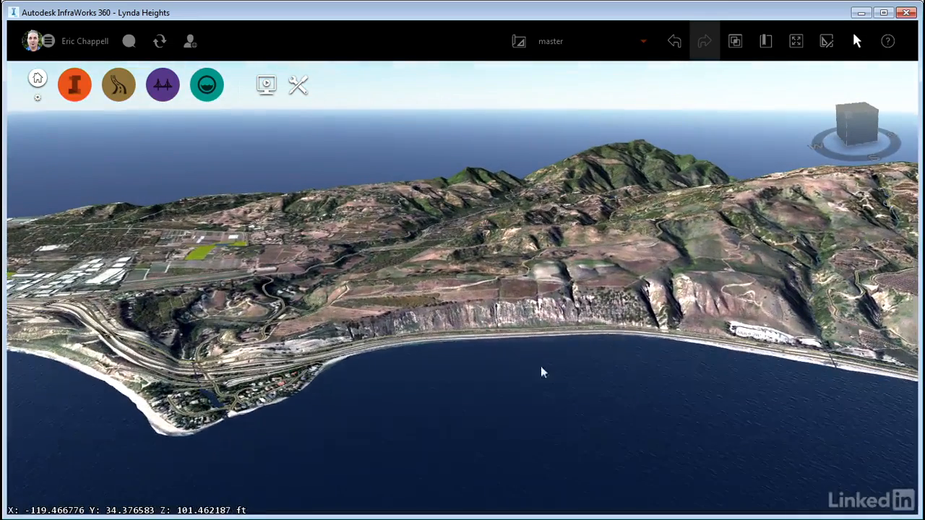
{"action": "left_click_drag", "start_coordinate": [339, 378], "coordinate": [384, 423]}
{"action": "scroll", "coordinate": [316, 334], "scroll_direction": "up", "scroll_amount": 3}
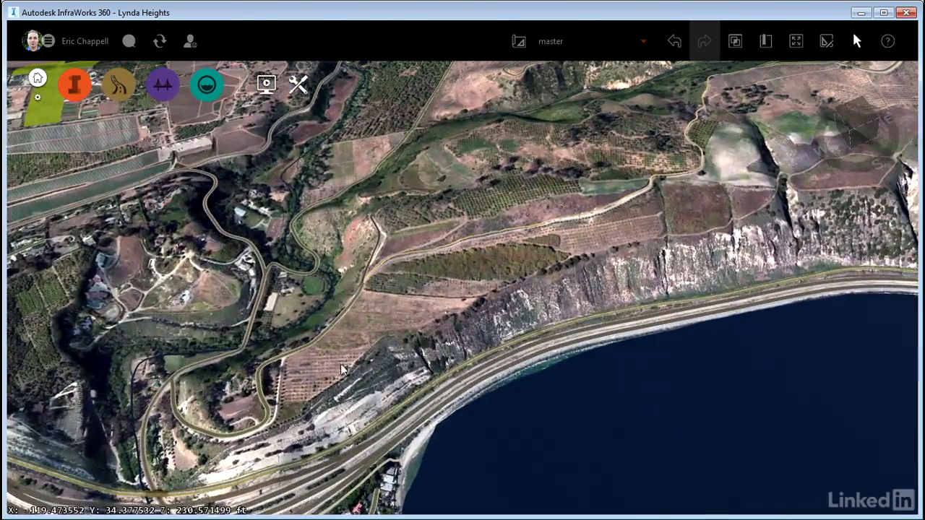
- Inspect the properties of Bates Ranch Road on the winding bend above the bluff, and look over the railway and highway below
{"action": "left_click_drag", "start_coordinate": [354, 342], "coordinate": [305, 472]}
{"action": "scroll", "coordinate": [309, 474], "scroll_direction": "up", "scroll_amount": 5}
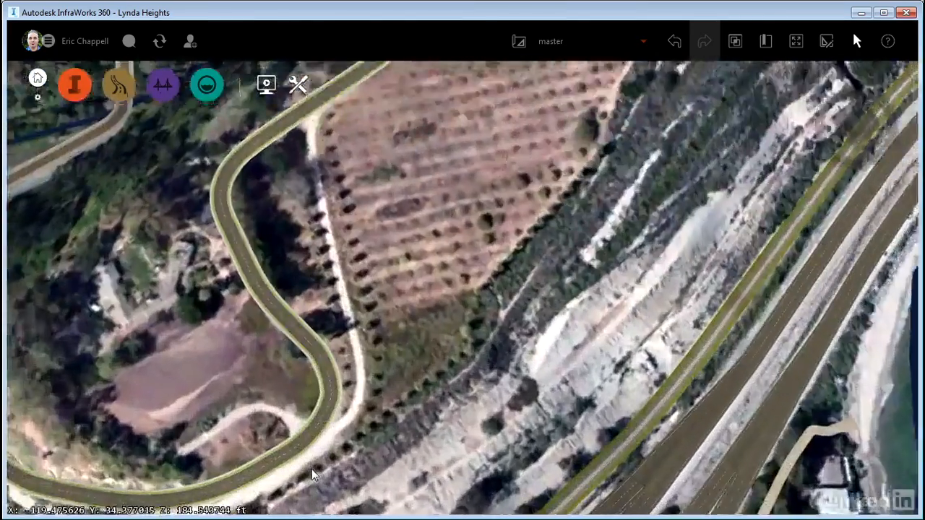
{"action": "left_click", "coordinate": [342, 375]}
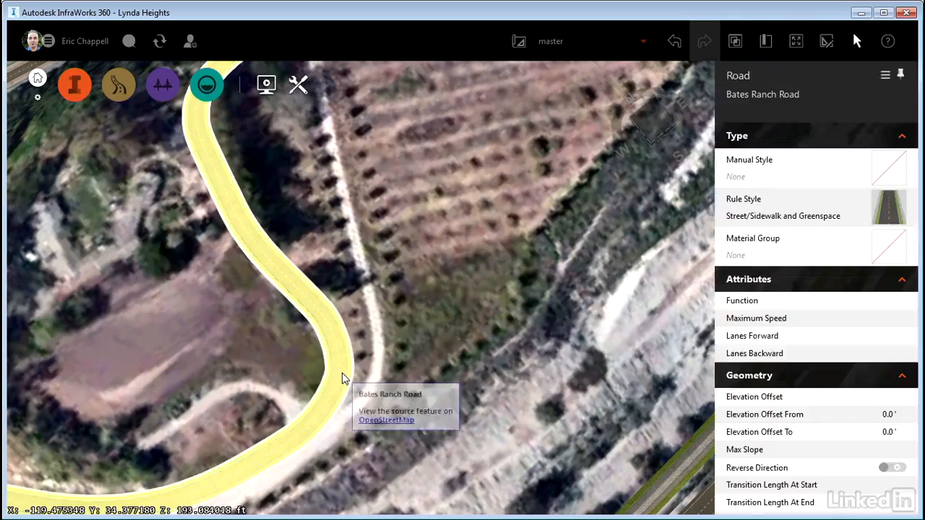
{"action": "key", "text": "Escape"}
{"action": "middle_click_drag", "start_coordinate": [378, 390], "coordinate": [381, 166]}
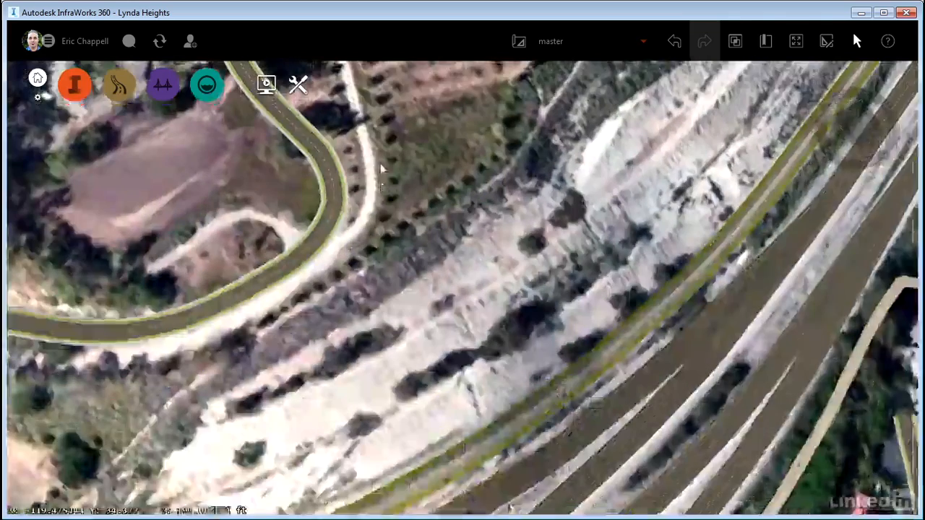
{"action": "left_click", "coordinate": [588, 367]}
{"action": "scroll", "coordinate": [578, 361], "scroll_direction": "down", "scroll_amount": 10}
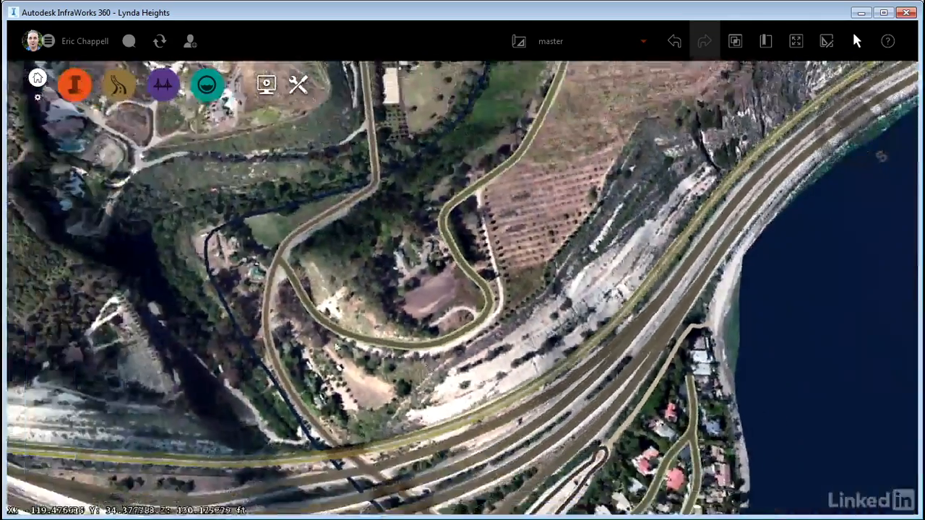
- Examine the highway corridor west of the bluff, including the industrial buildings and the green coverage area beside them
{"action": "middle_click_drag", "start_coordinate": [337, 349], "coordinate": [631, 368]}
{"action": "scroll", "coordinate": [631, 368], "scroll_direction": "down", "scroll_amount": 3}
{"action": "middle_click_drag", "start_coordinate": [190, 369], "coordinate": [437, 375]}
{"action": "scroll", "coordinate": [436, 376], "scroll_direction": "down", "scroll_amount": 2}
{"action": "middle_click_drag", "start_coordinate": [325, 392], "coordinate": [535, 379]}
{"action": "scroll", "coordinate": [533, 382], "scroll_direction": "down", "scroll_amount": 2}
{"action": "middle_click_drag", "start_coordinate": [470, 449], "coordinate": [615, 355]}
{"action": "scroll", "coordinate": [615, 355], "scroll_direction": "up", "scroll_amount": 2}
{"action": "left_click_drag", "start_coordinate": [405, 427], "coordinate": [378, 409]}
{"action": "scroll", "coordinate": [381, 411], "scroll_direction": "down", "scroll_amount": 2}
{"action": "scroll", "coordinate": [520, 394], "scroll_direction": "up", "scroll_amount": 3}
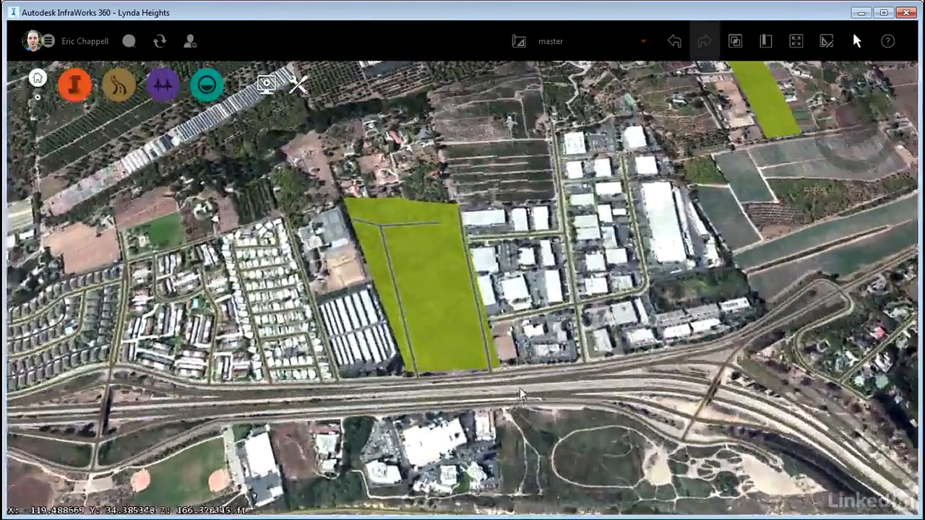
- Inspect the properties of Rincon Creek where it curves around the round green lawn, and clear the selection
{"action": "left_click_drag", "start_coordinate": [520, 394], "coordinate": [184, 321]}
{"action": "scroll", "coordinate": [132, 304], "scroll_direction": "down", "scroll_amount": 4}
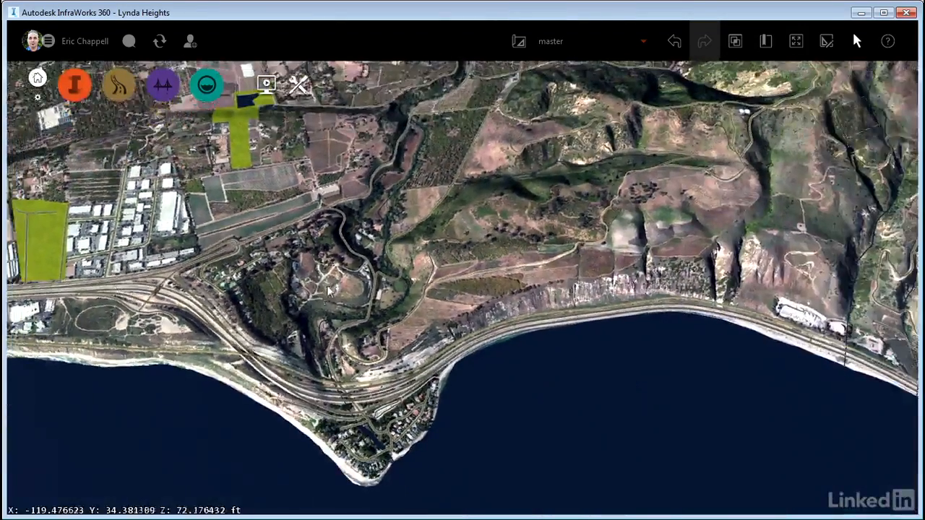
{"action": "middle_click_drag", "start_coordinate": [310, 304], "coordinate": [209, 334]}
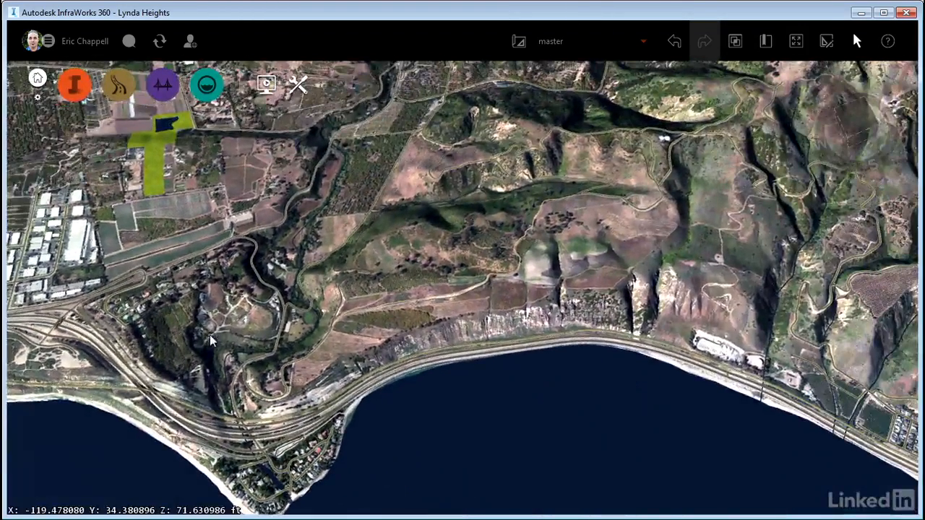
{"action": "scroll", "coordinate": [317, 334], "scroll_direction": "up", "scroll_amount": 4}
{"action": "scroll", "coordinate": [319, 336], "scroll_direction": "up", "scroll_amount": 5}
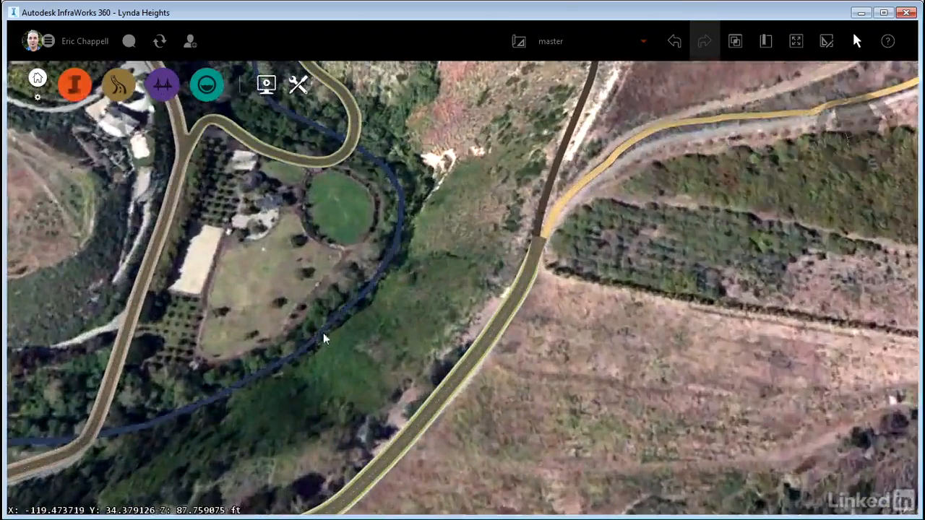
{"action": "left_click", "coordinate": [323, 333]}
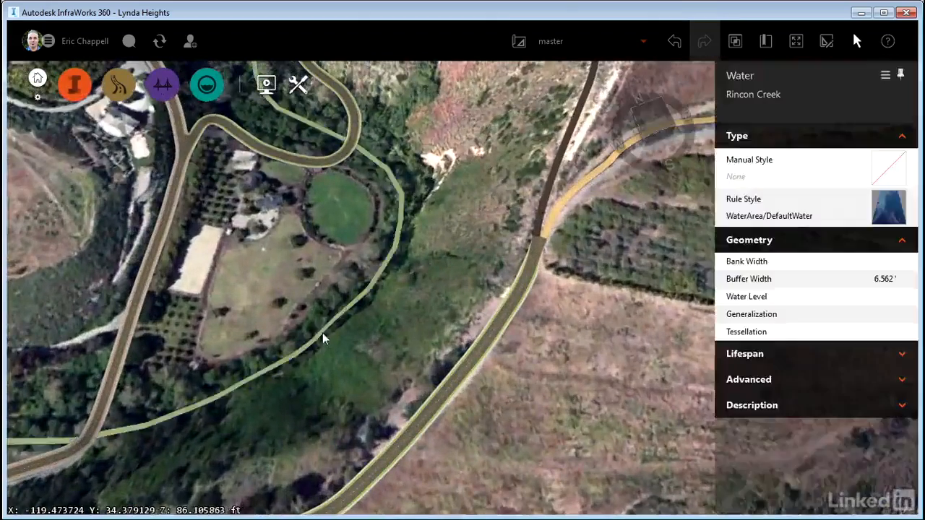
{"action": "left_click", "coordinate": [326, 357]}
- Survey the whole coastline, the point and the hills inland from a distance
{"action": "scroll", "coordinate": [345, 371], "scroll_direction": "down", "scroll_amount": 3}
{"action": "scroll", "coordinate": [351, 372], "scroll_direction": "down", "scroll_amount": 6}
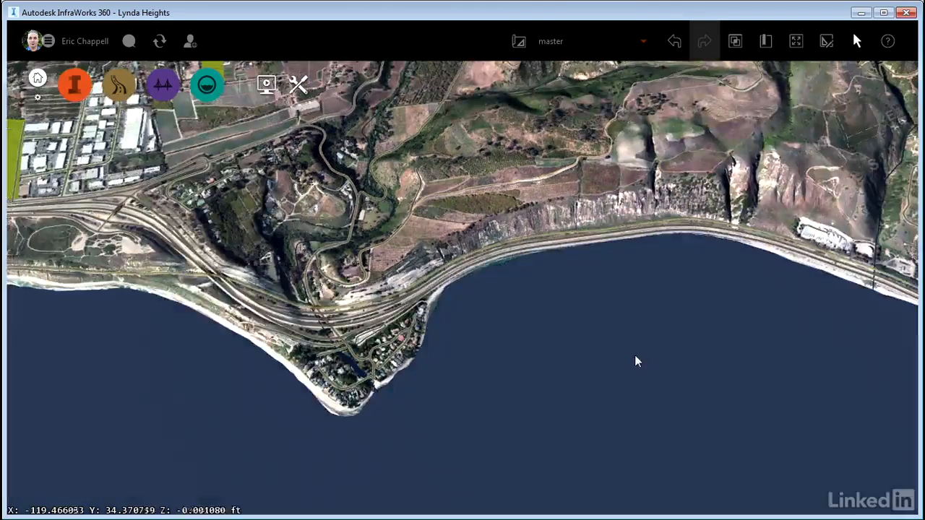
{"action": "scroll", "coordinate": [434, 300], "scroll_direction": "up", "scroll_amount": 2}
{"action": "middle_click_drag", "start_coordinate": [420, 300], "coordinate": [403, 372]}
{"action": "scroll", "coordinate": [402, 370], "scroll_direction": "down", "scroll_amount": 3}
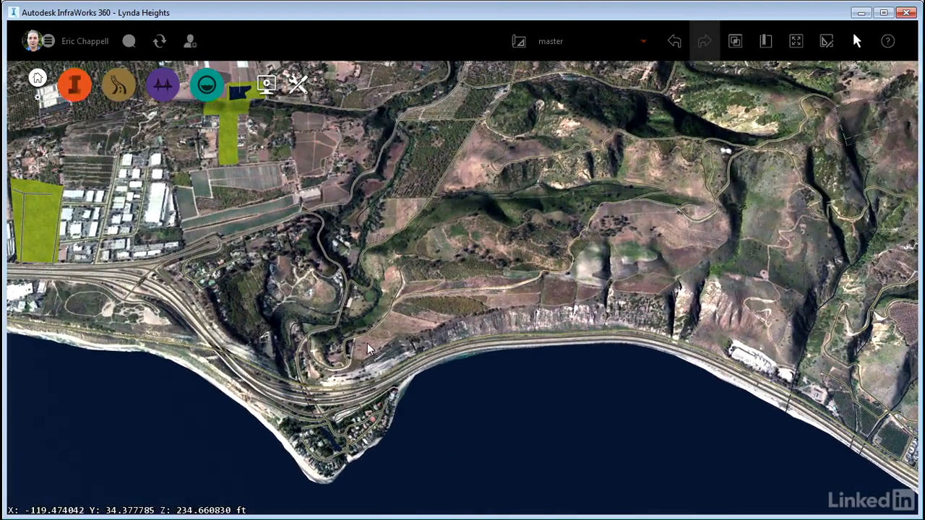
{"action": "scroll", "coordinate": [423, 430], "scroll_direction": "down", "scroll_amount": 2}
{"action": "middle_click_drag", "start_coordinate": [452, 431], "coordinate": [391, 415]}
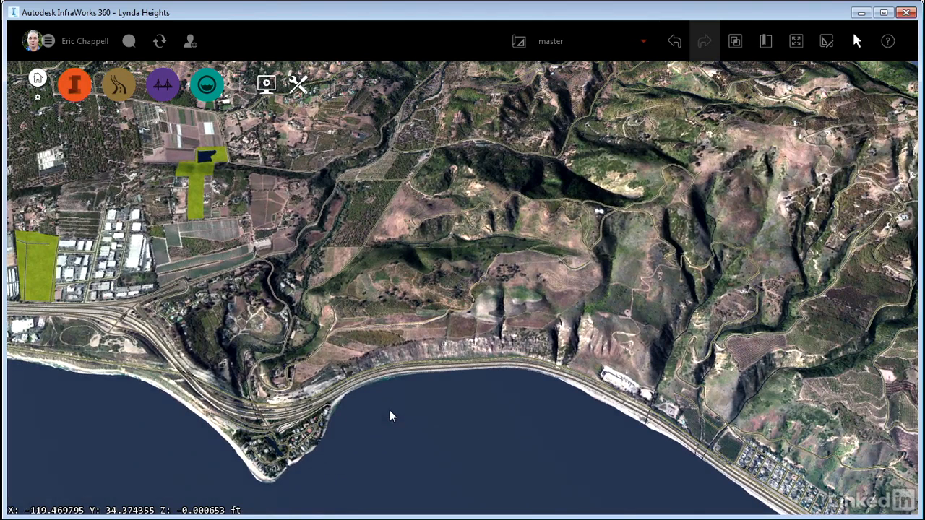